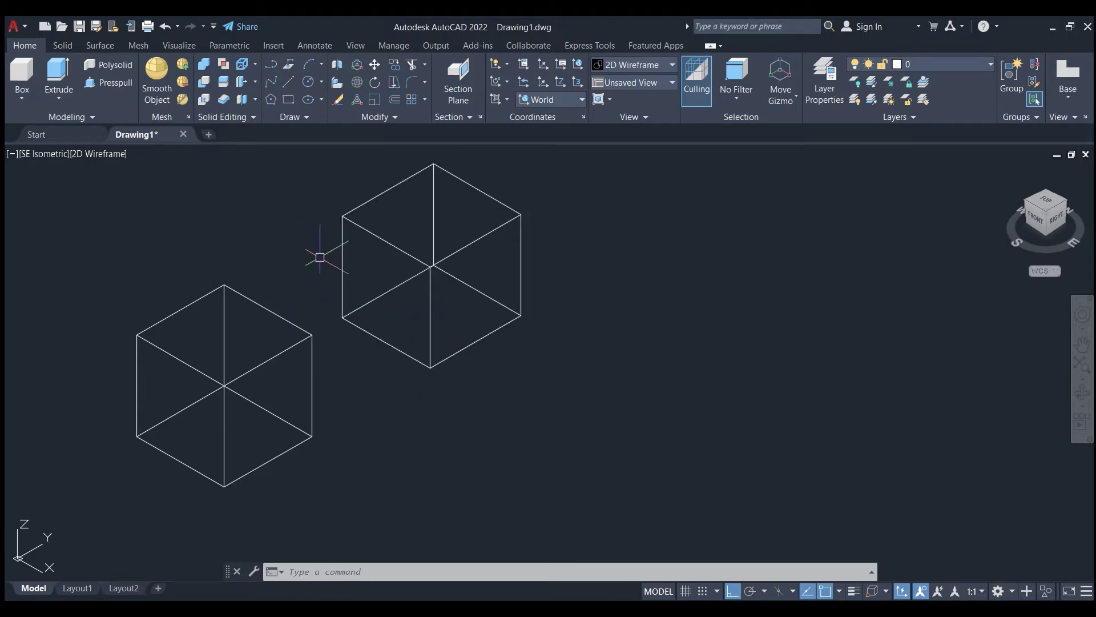
# Step: Open the Materials Browser from the Visualize tab's Materials panel
pyautogui.click(169, 49)
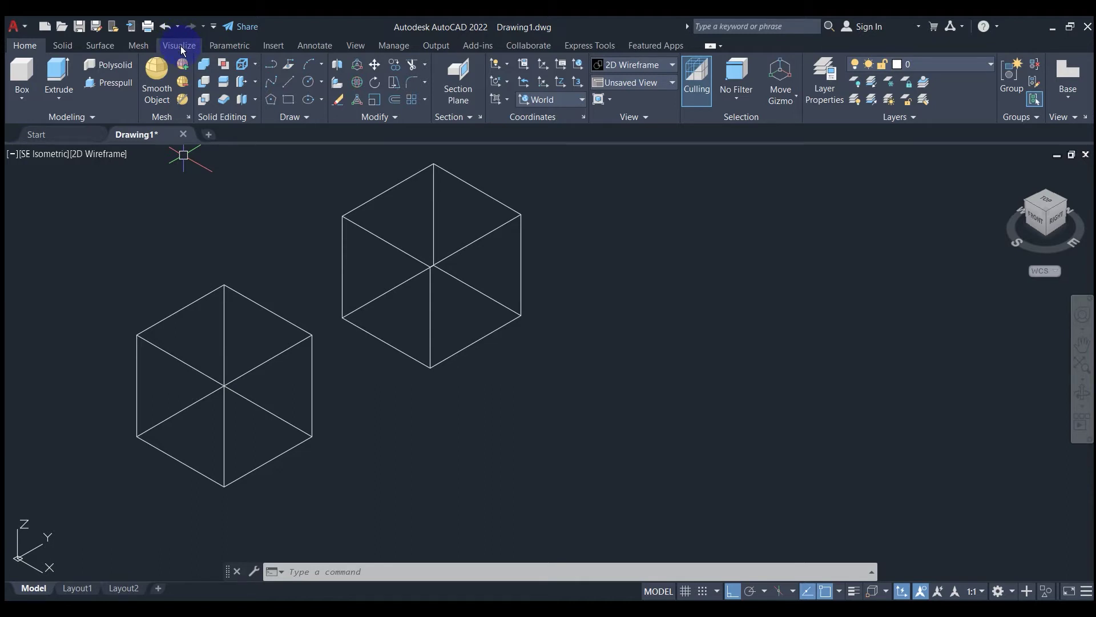
pyautogui.click(182, 51)
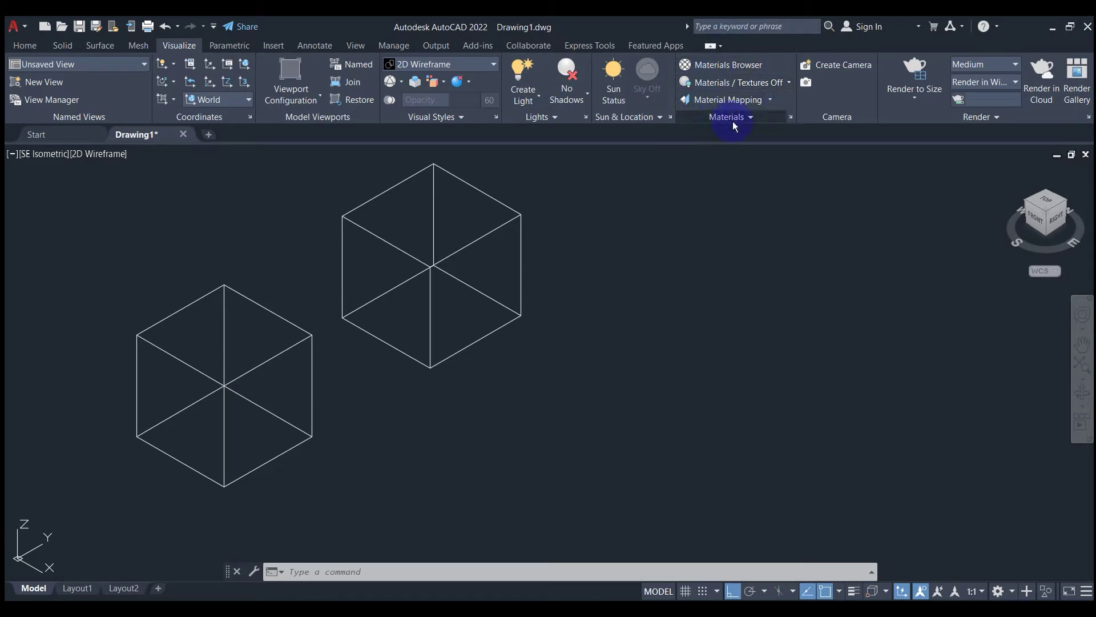
pyautogui.click(719, 66)
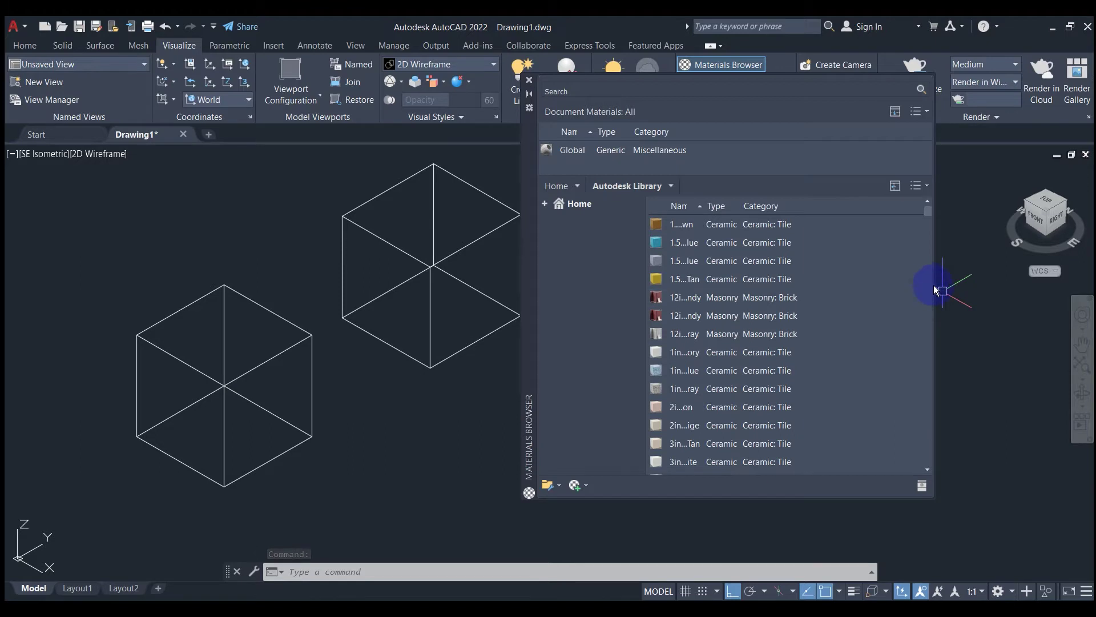
# Step: Narrow the Materials Browser palette so more of both cubes stays visible
pyautogui.moveTo(935, 280)
pyautogui.mouseDown()
pyautogui.moveTo(887, 276)
pyautogui.moveTo(899, 273)
pyautogui.mouseUp()
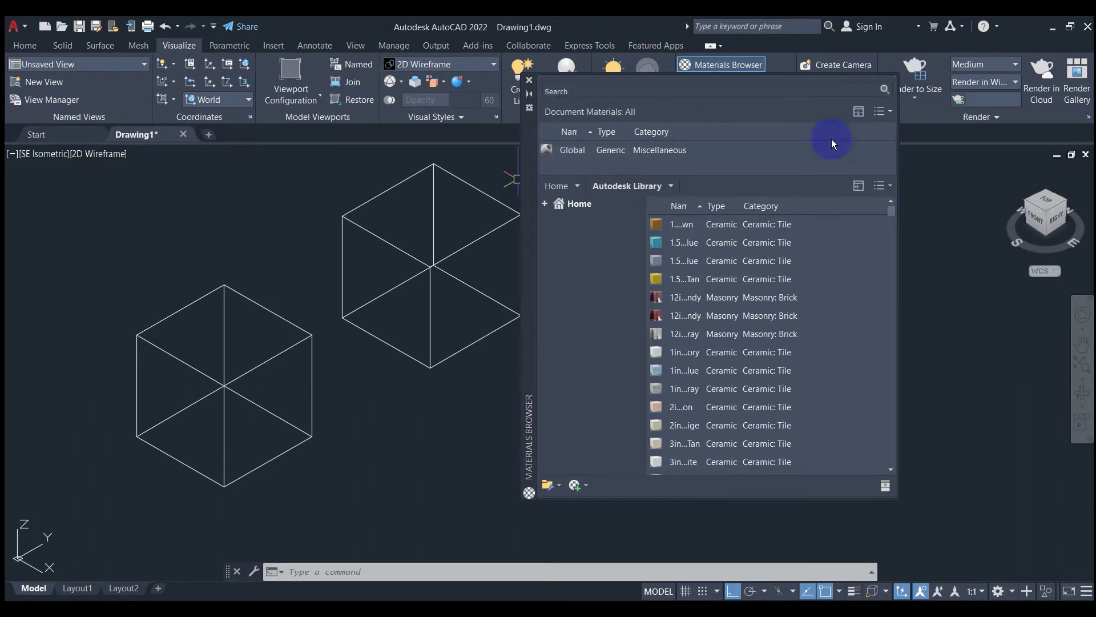
pyautogui.moveTo(572, 149)
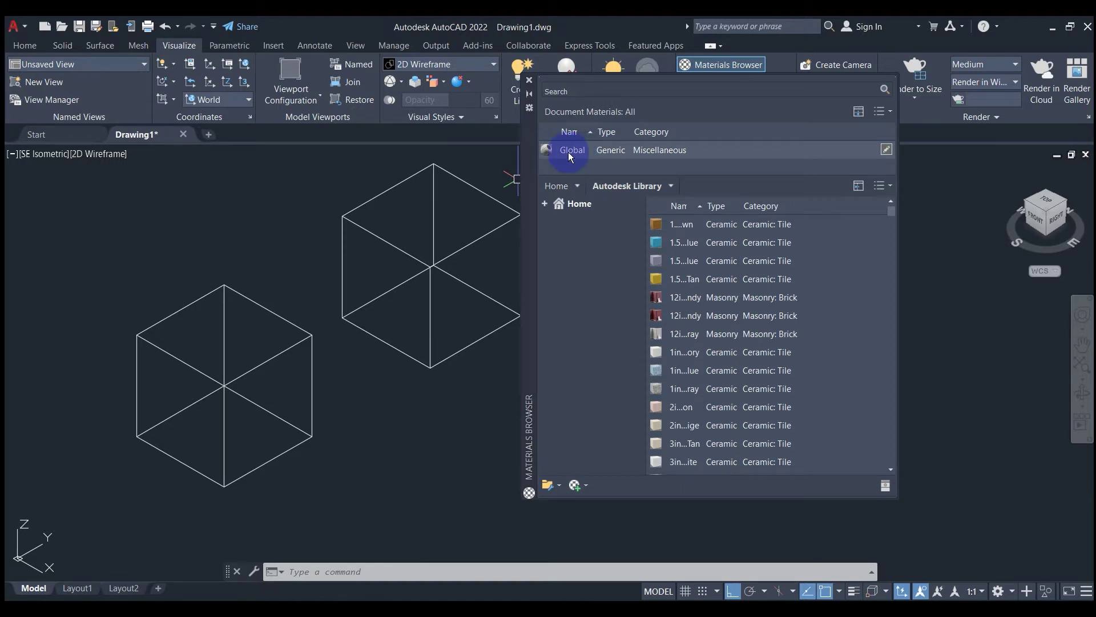
pyautogui.moveTo(571, 154); pyautogui.dragTo(399, 219)
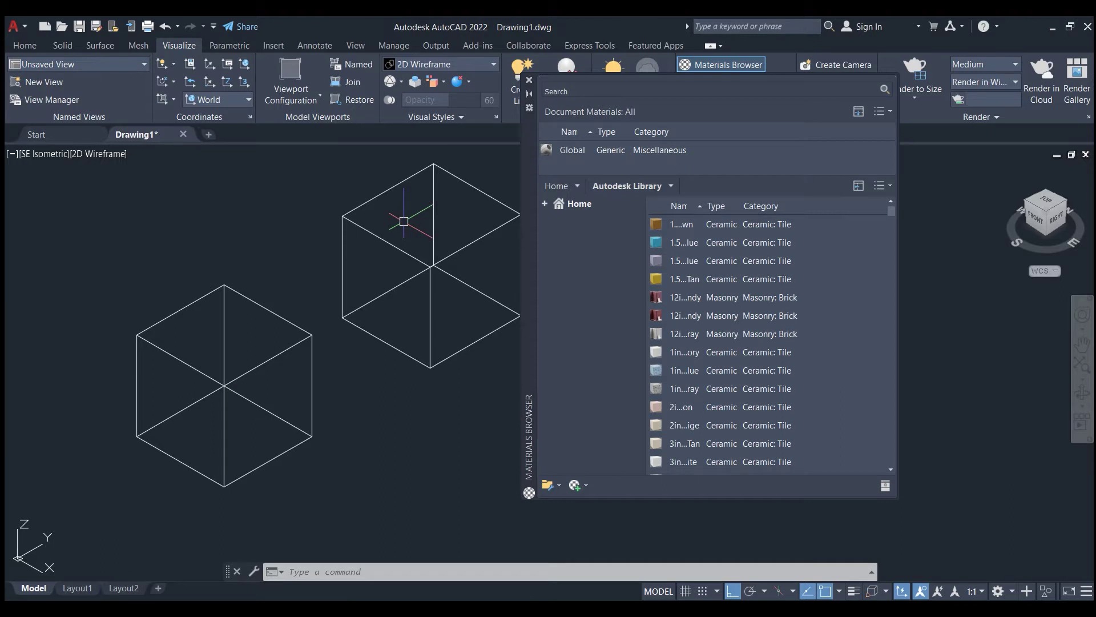
pyautogui.click(105, 155)
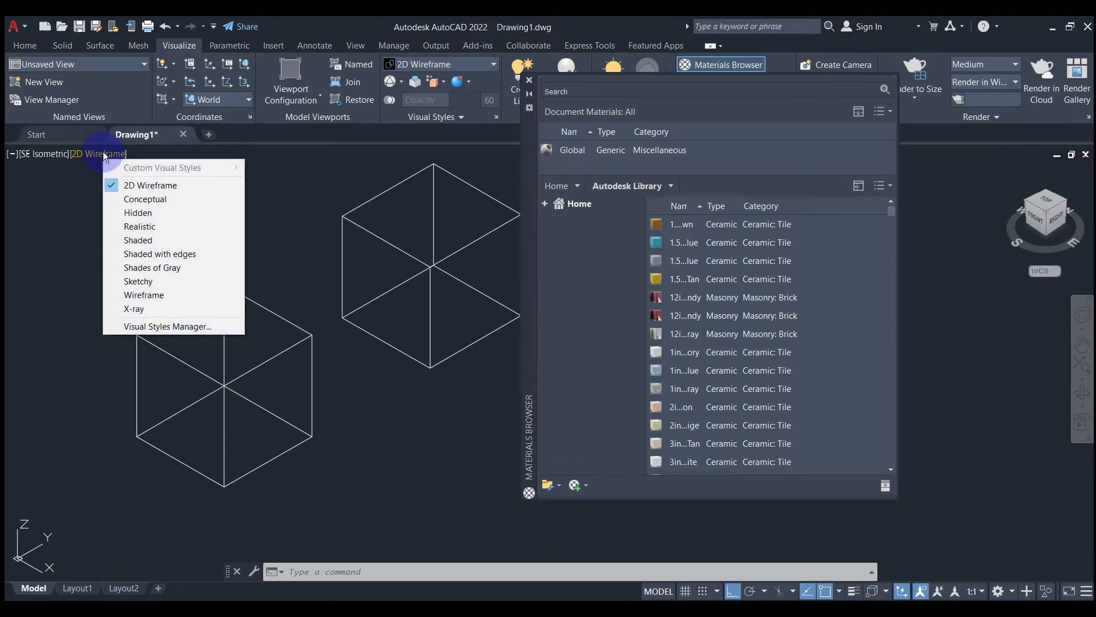
pyautogui.click(148, 226)
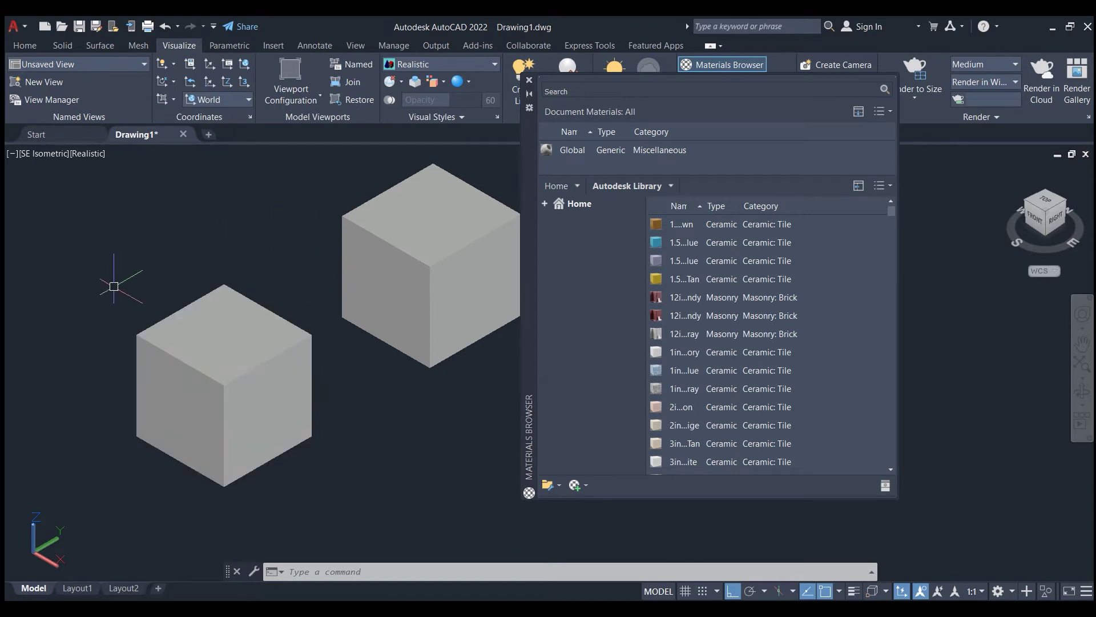
pyautogui.click(406, 260)
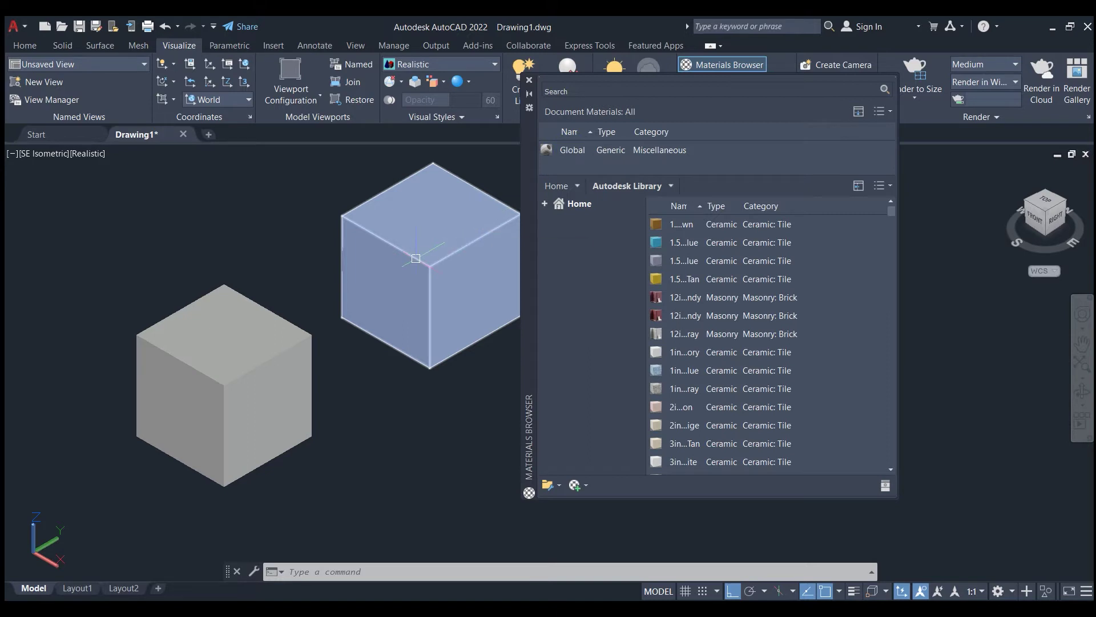
pyautogui.press('Escape')
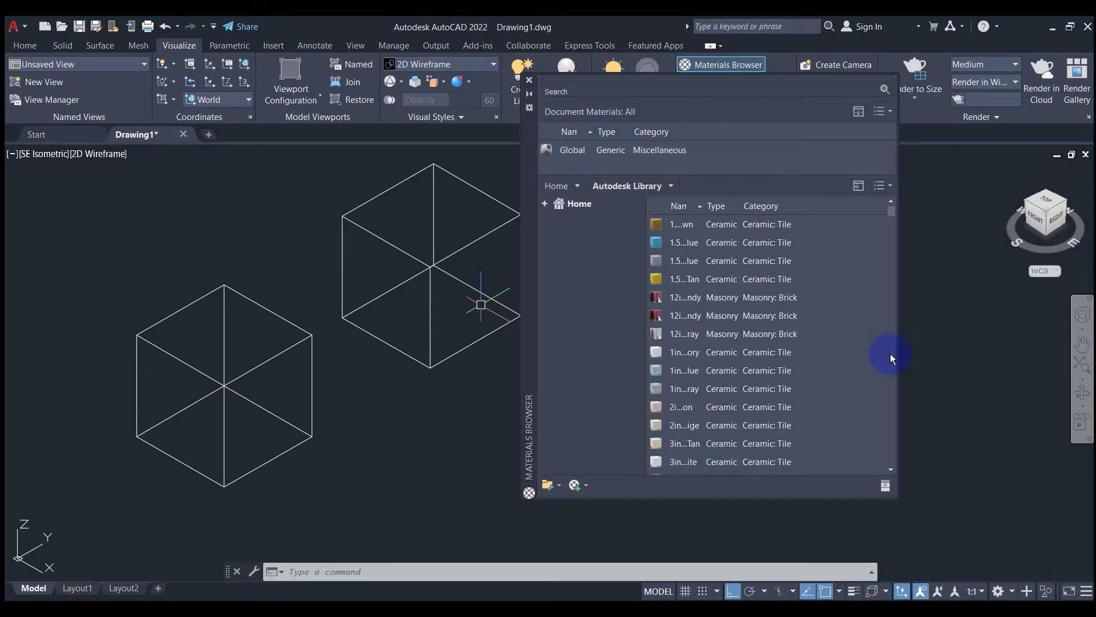
# Step: Collapse and re-expand the Autodesk Library list, then show the Document Materials display options
pyautogui.scroll(-1, 727, 479)
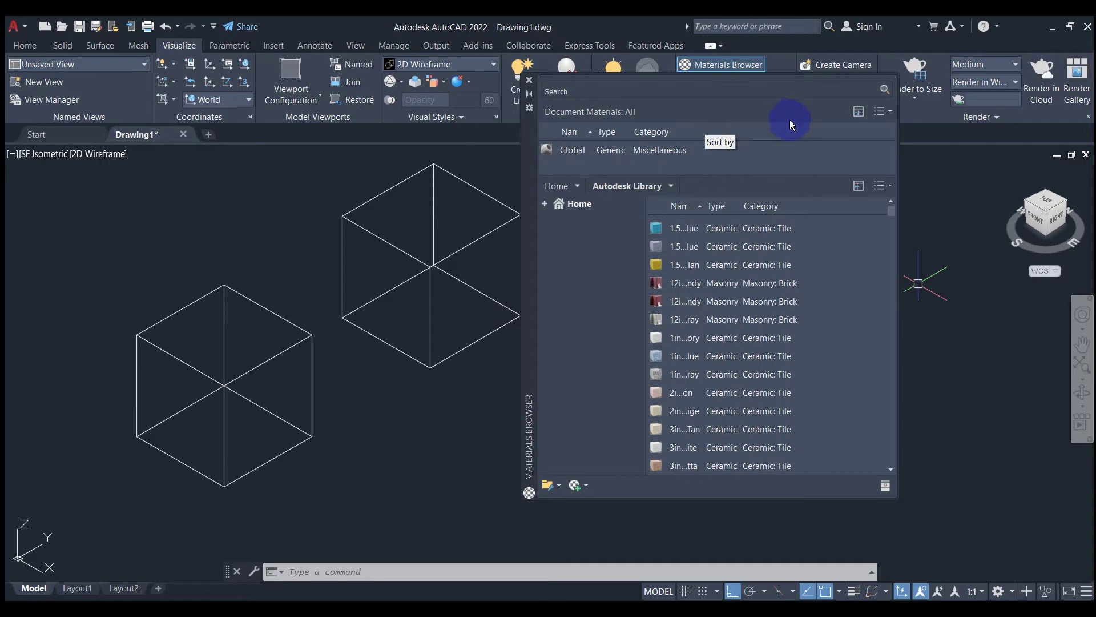
pyautogui.click(857, 113)
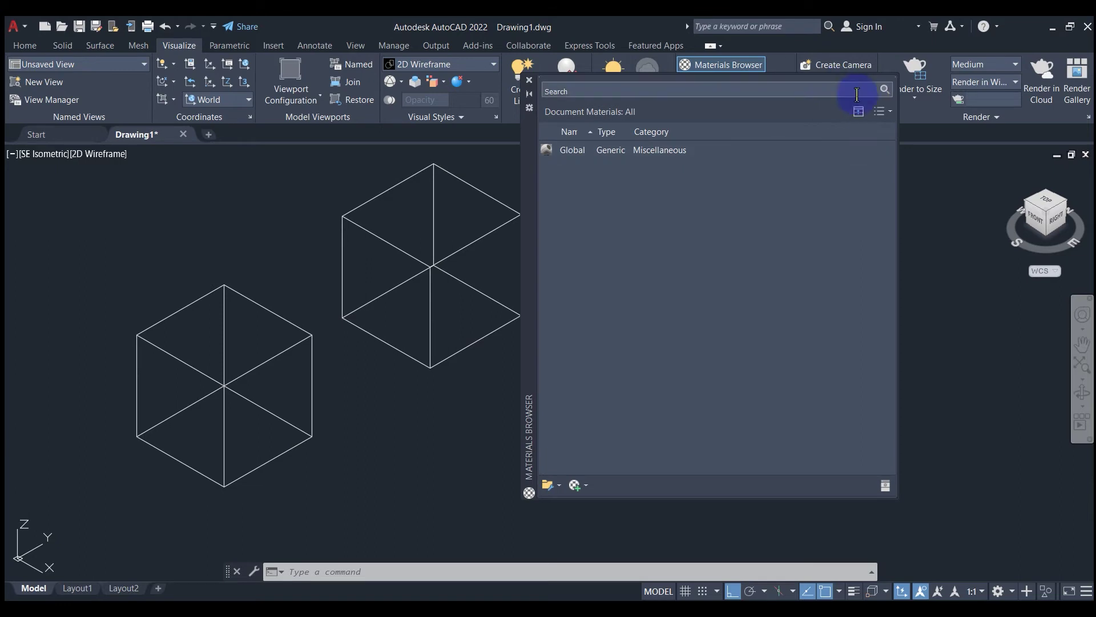
pyautogui.click(860, 113)
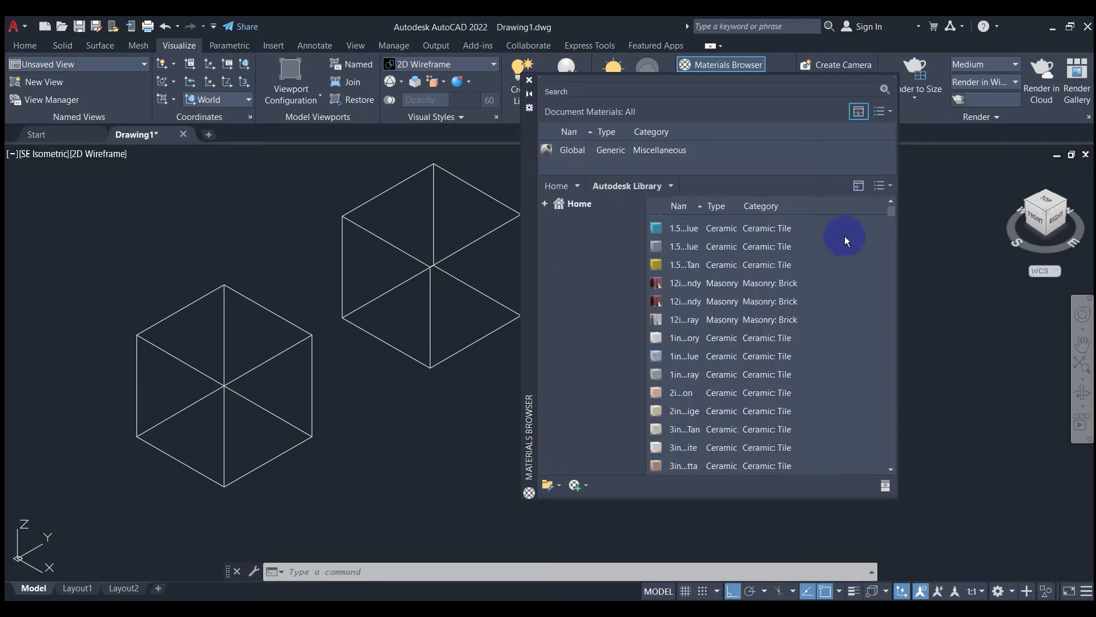
pyautogui.click(893, 113)
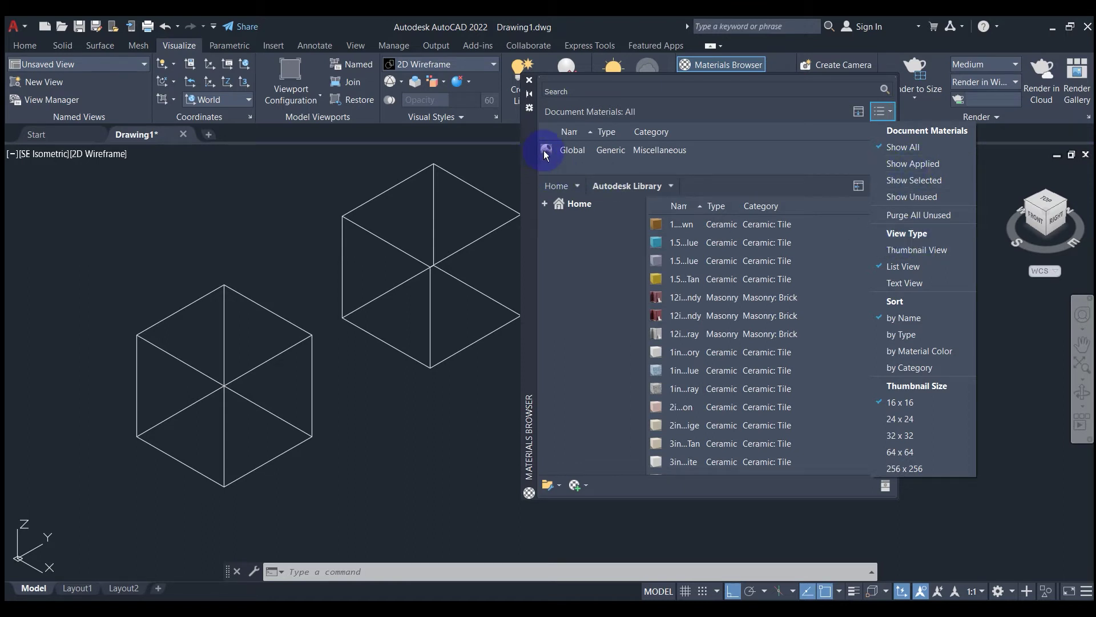
# Step: Show Document Materials as 256 x 256 thumbnails in a taller preview pane
pyautogui.click(918, 250)
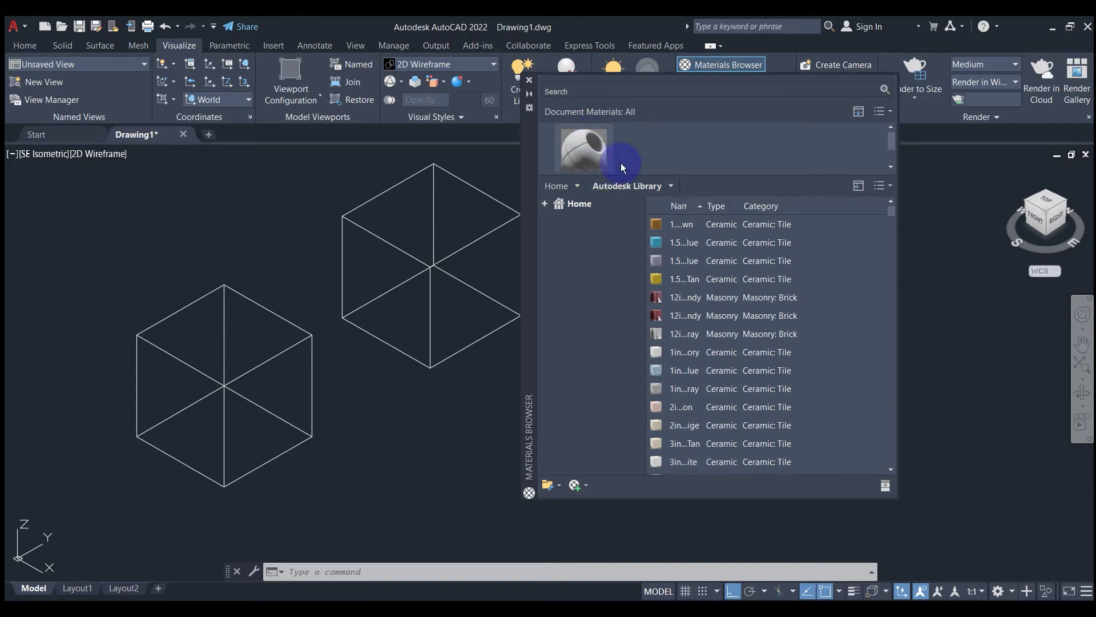
pyautogui.click(890, 113)
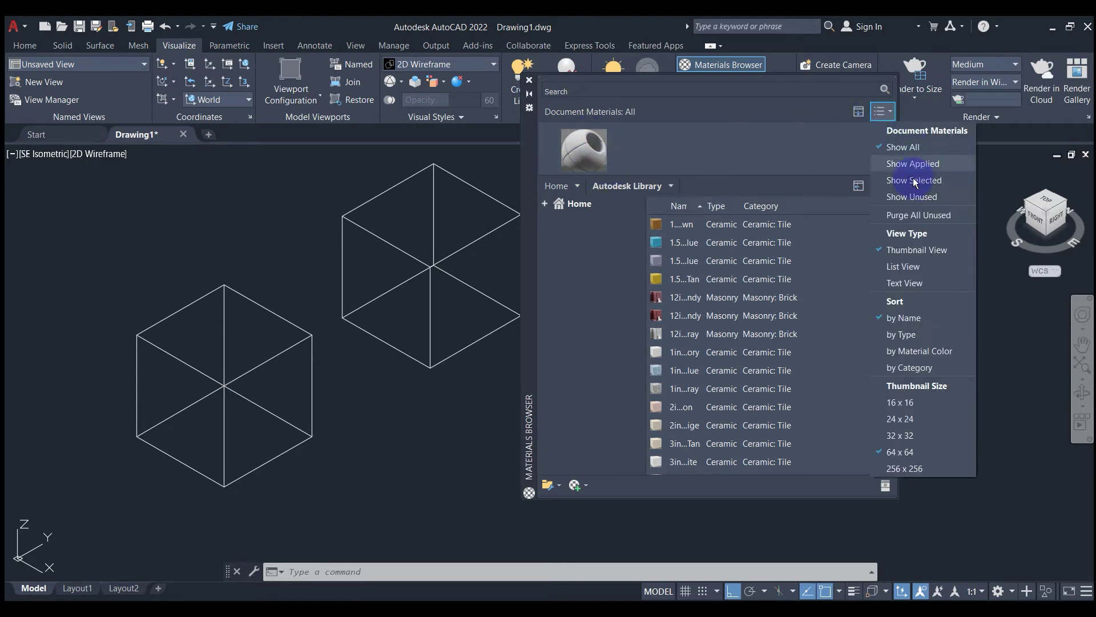
pyautogui.click(901, 435)
pyautogui.click(913, 470)
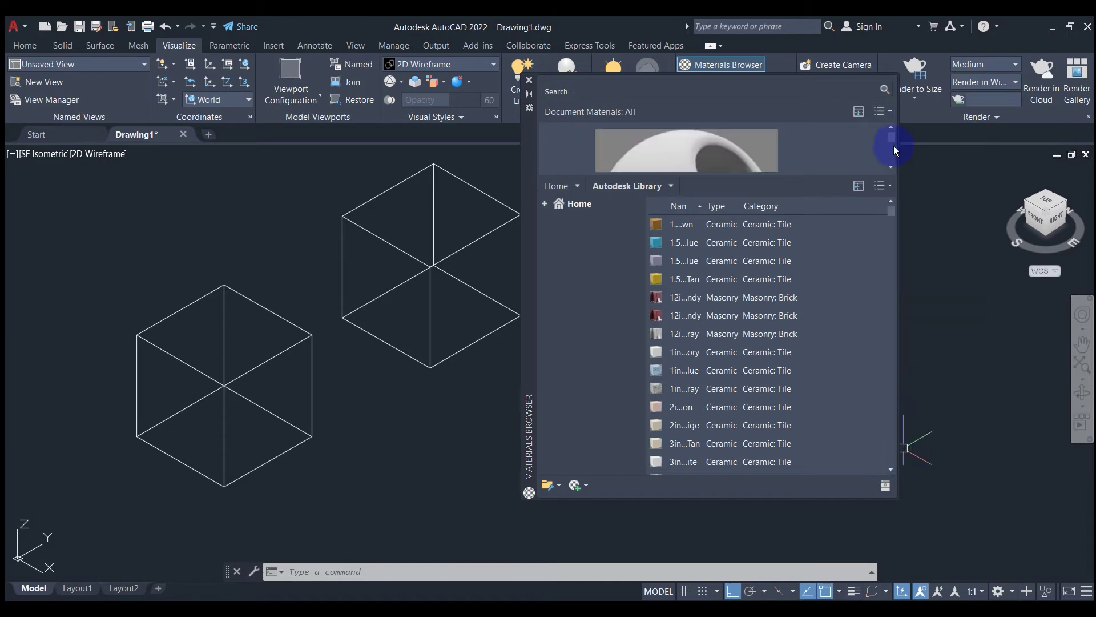
pyautogui.moveTo(829, 172); pyautogui.dragTo(828, 207)
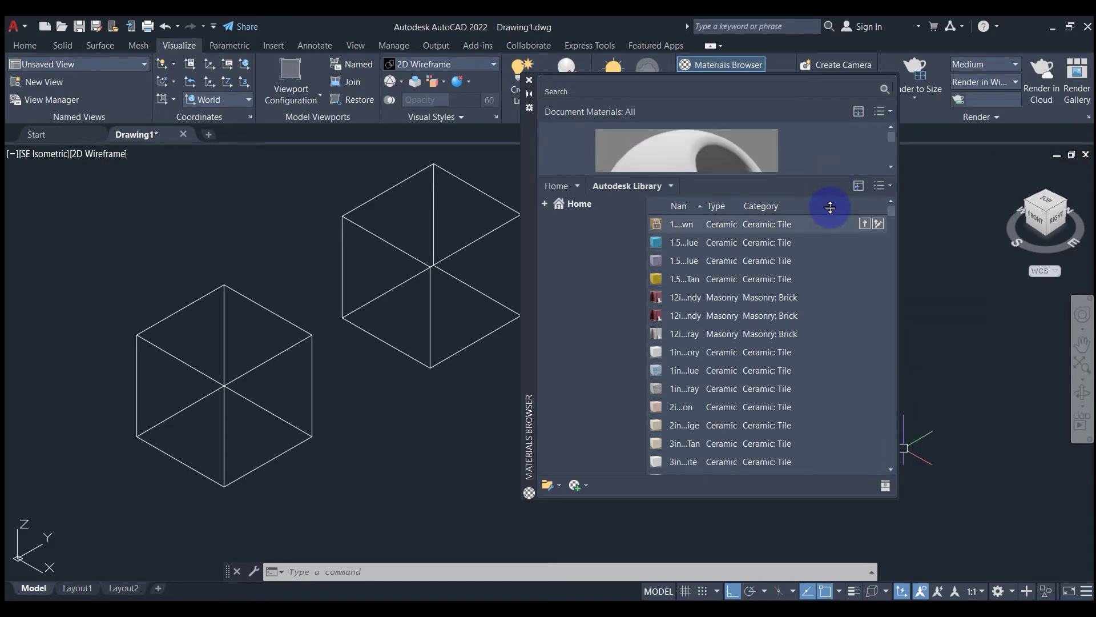
pyautogui.moveTo(889, 149); pyautogui.dragTo(879, 138)
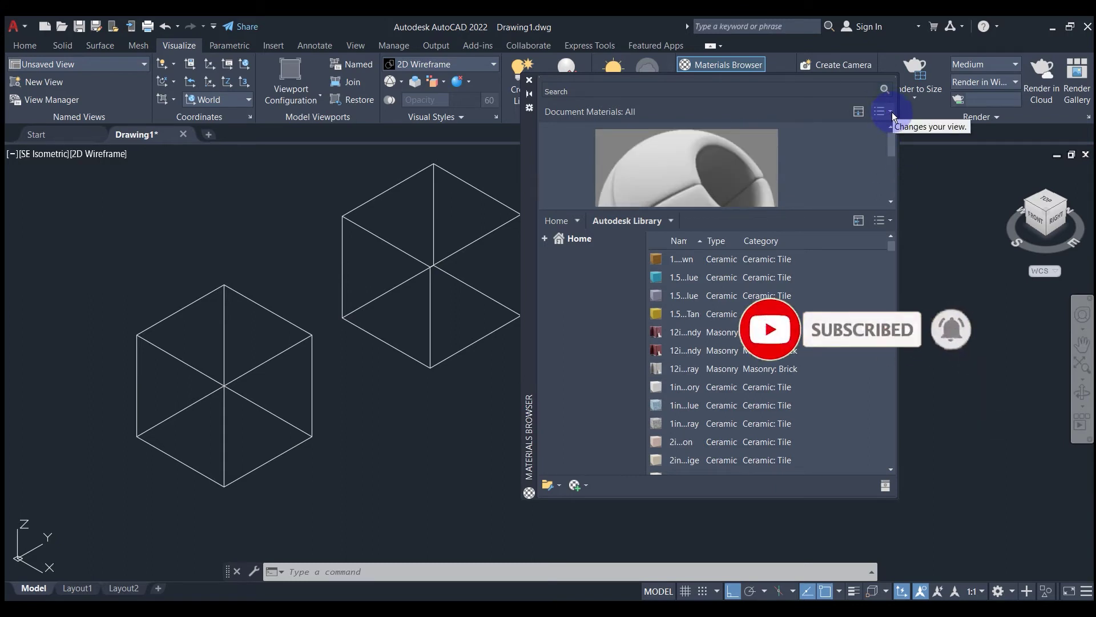
# Step: Switch Document Materials to List View and shrink its pane to enlarge the library
pyautogui.click(892, 111)
pyautogui.click(908, 131)
pyautogui.click(892, 113)
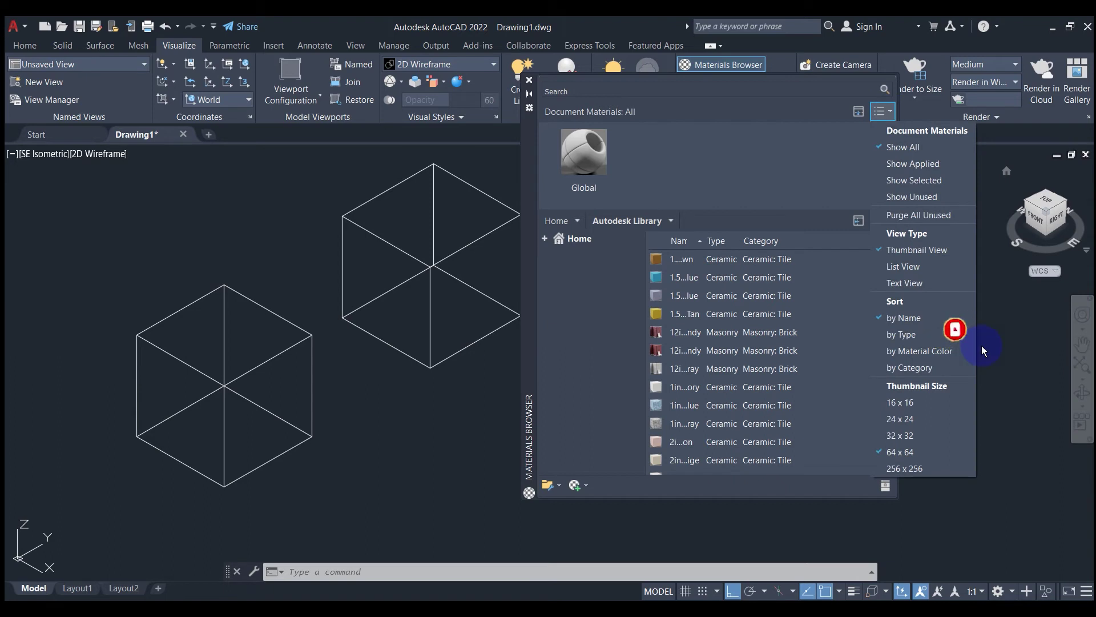
pyautogui.click(899, 268)
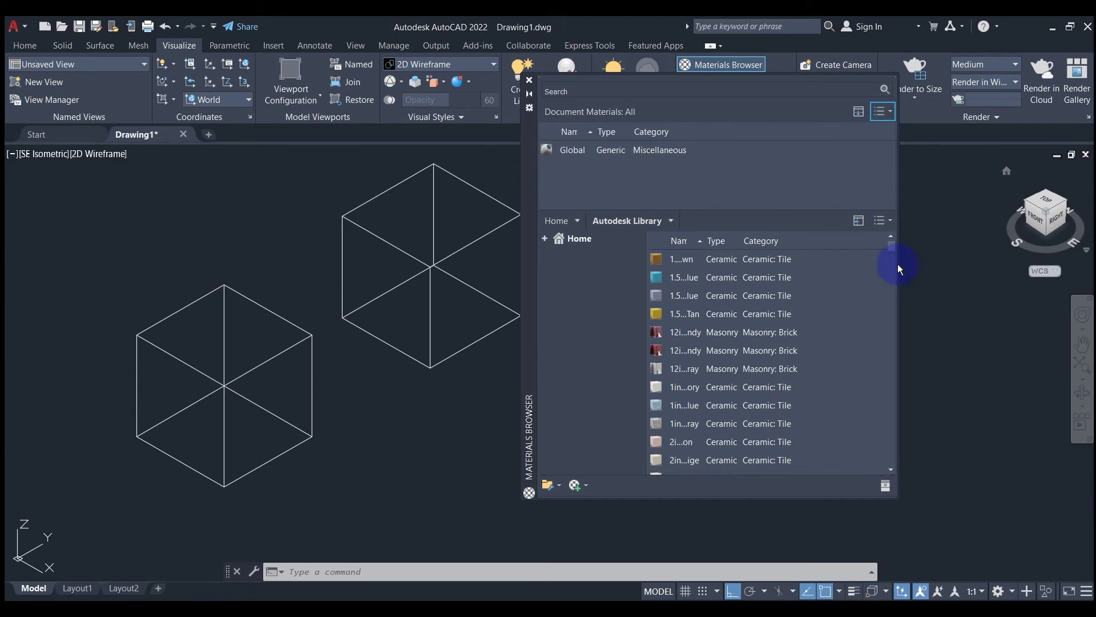
pyautogui.moveTo(731, 209); pyautogui.dragTo(717, 164)
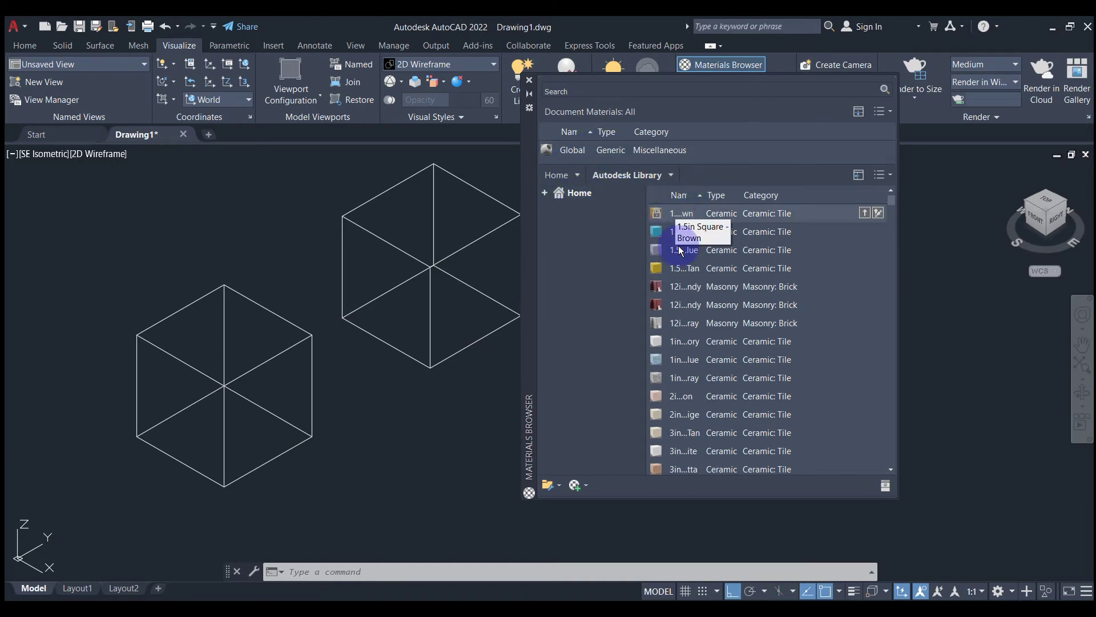
pyautogui.scroll(-5, 680, 357)
pyautogui.scroll(-3, 680, 357)
pyautogui.scroll(-2, 681, 358)
pyautogui.scroll(-2, 680, 358)
pyautogui.scroll(1, 680, 358)
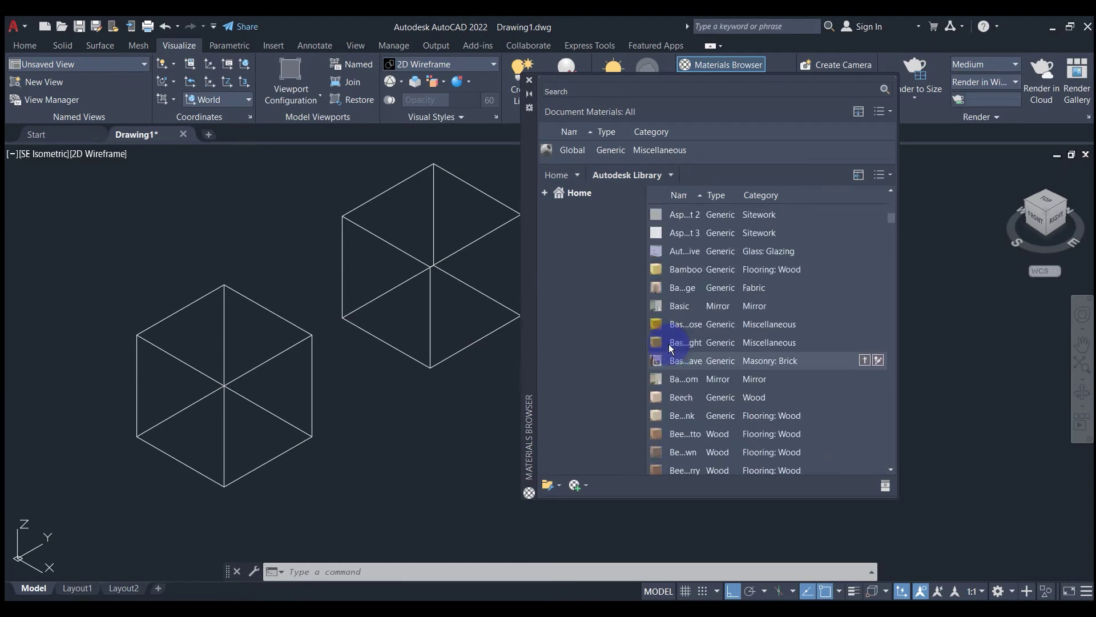
pyautogui.scroll(3, 680, 354)
pyautogui.scroll(8, 679, 342)
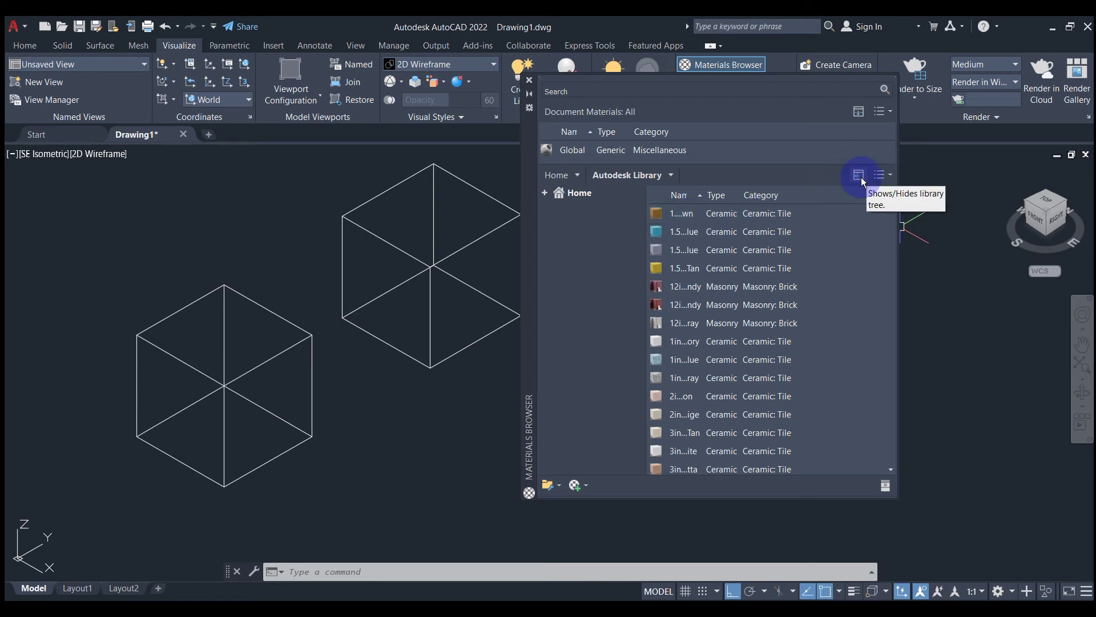
# Step: Expand Home > Autodesk Library > Ceramic in the library tree and select Tile
pyautogui.click(590, 189)
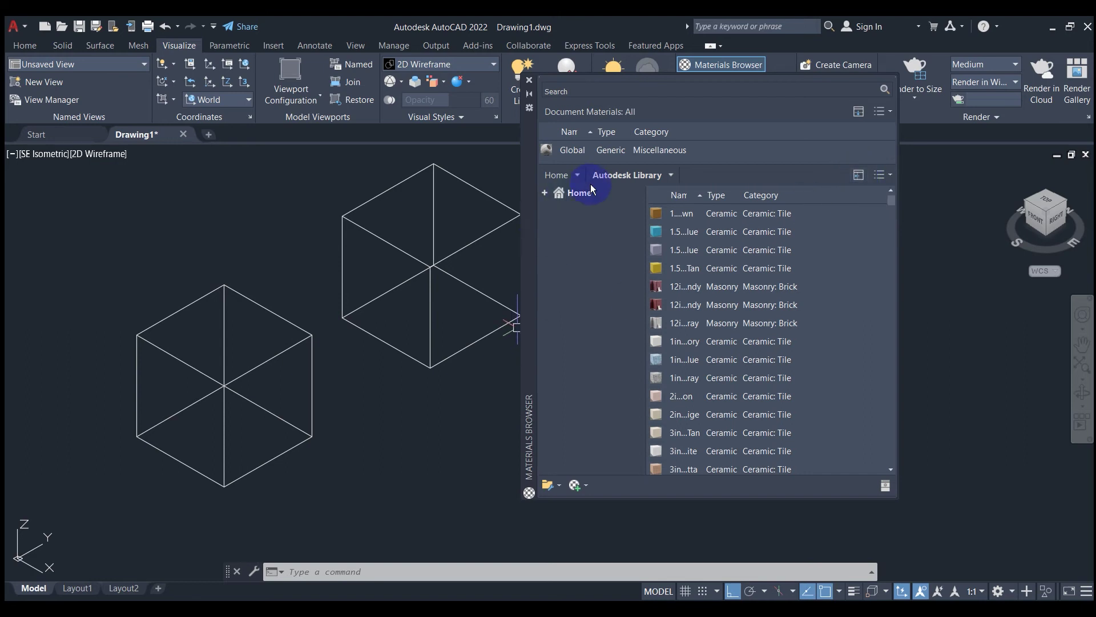
pyautogui.click(544, 192)
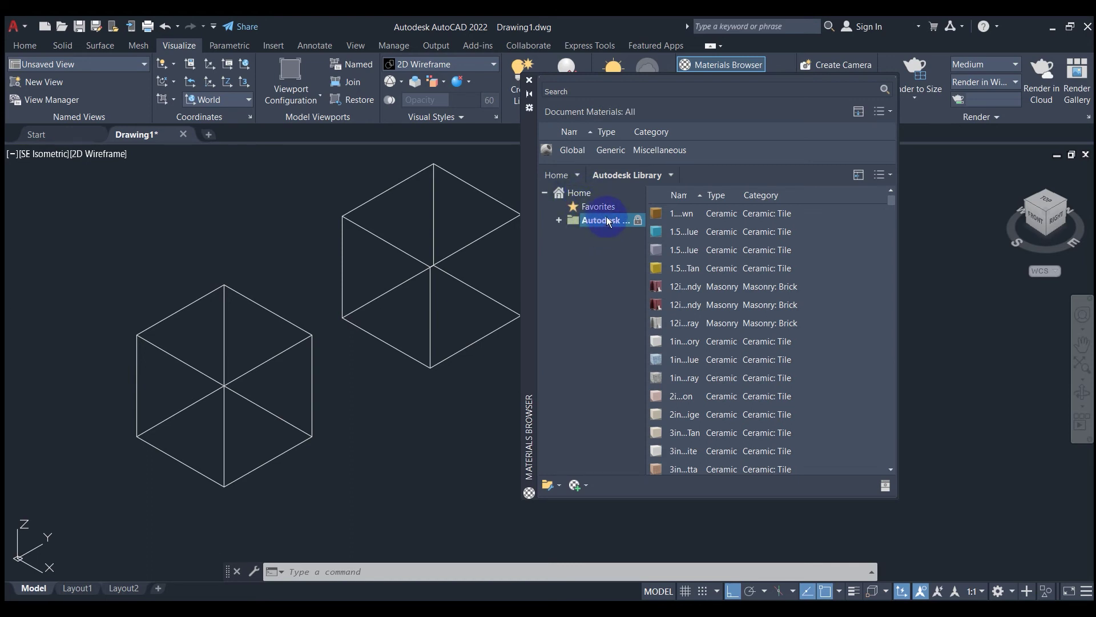
pyautogui.click(558, 221)
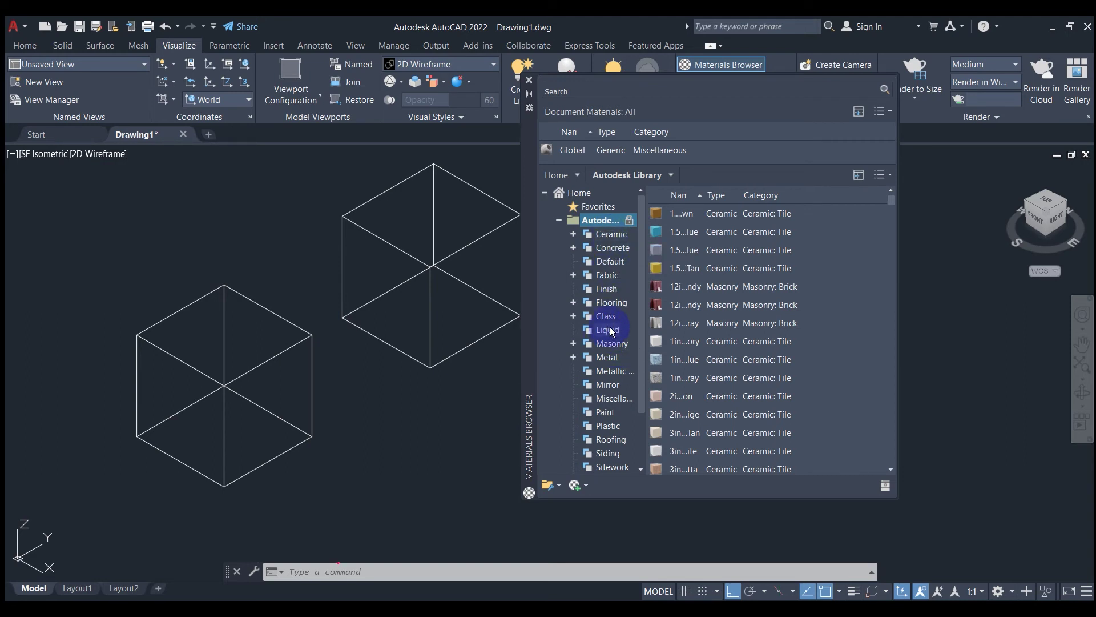
pyautogui.click(574, 234)
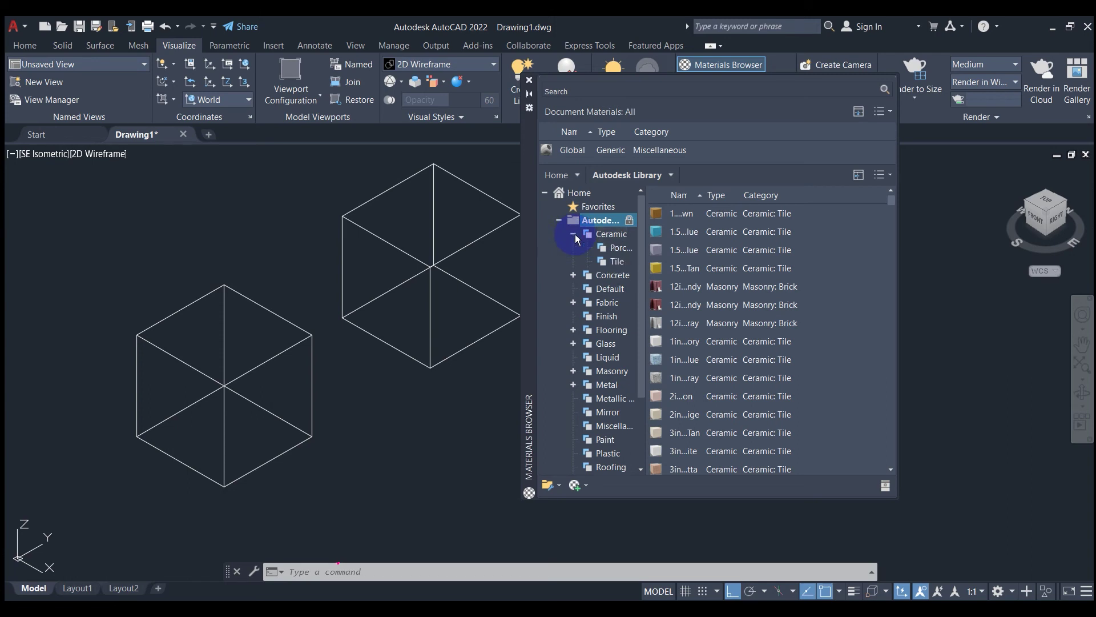
pyautogui.click(614, 263)
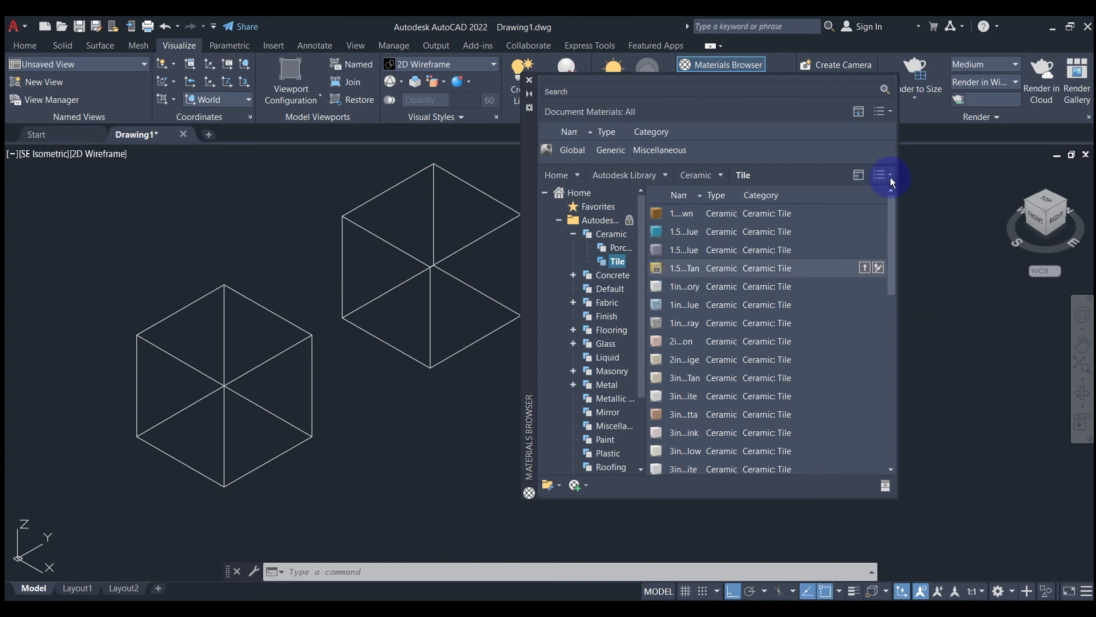
# Step: Display Ceramic Tile library materials as 256 x 256 thumbnails in a taller, wider browser
pyautogui.click(889, 176)
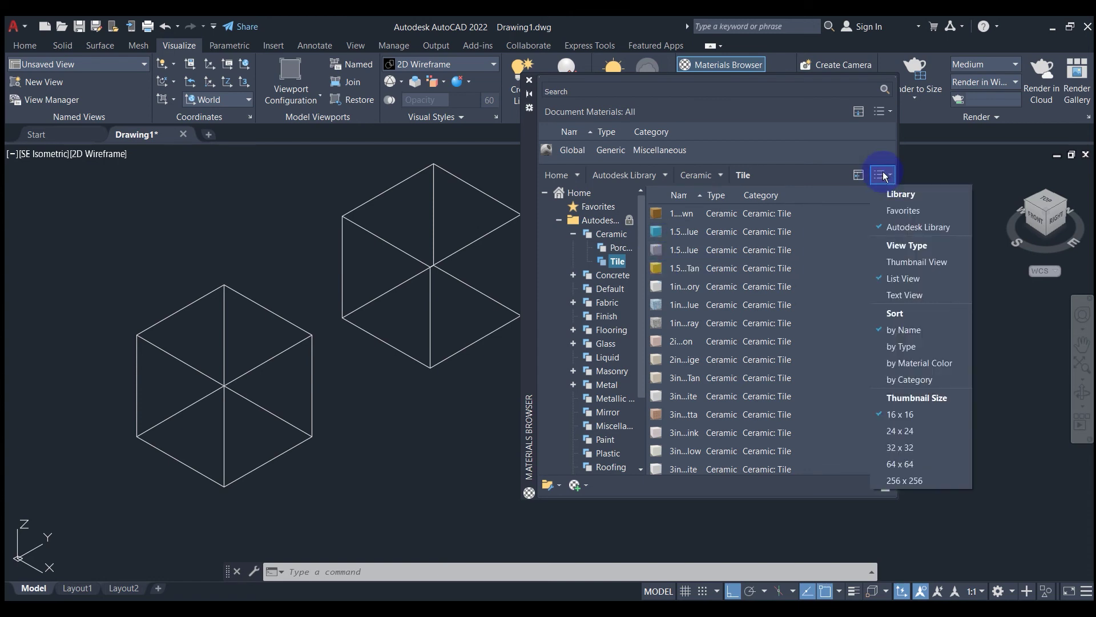
pyautogui.click(902, 263)
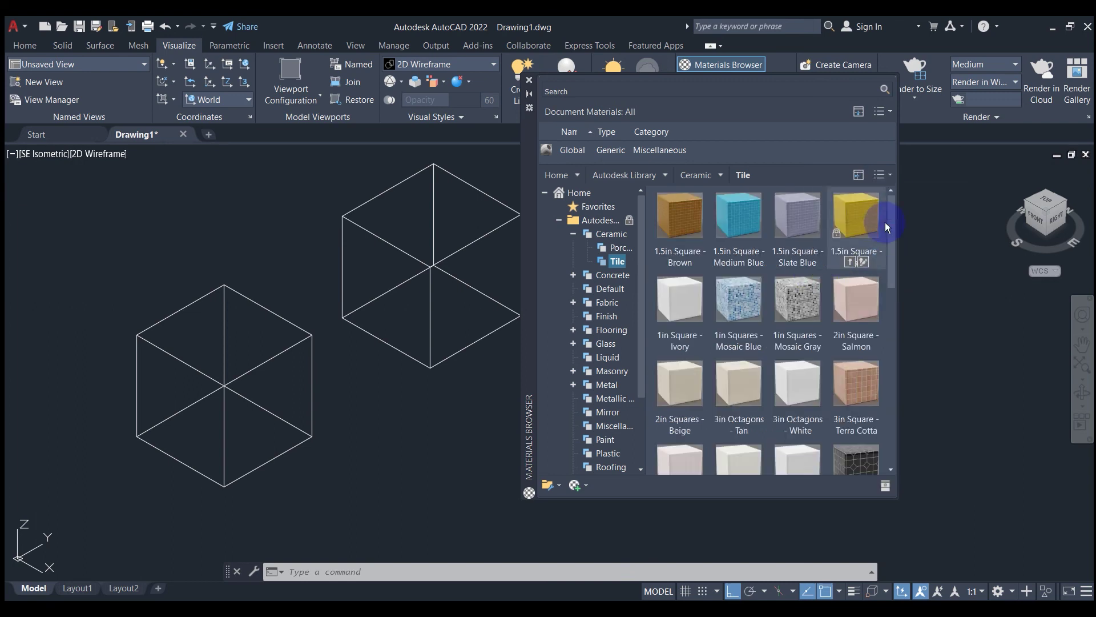
pyautogui.moveTo(862, 497); pyautogui.dragTo(862, 540)
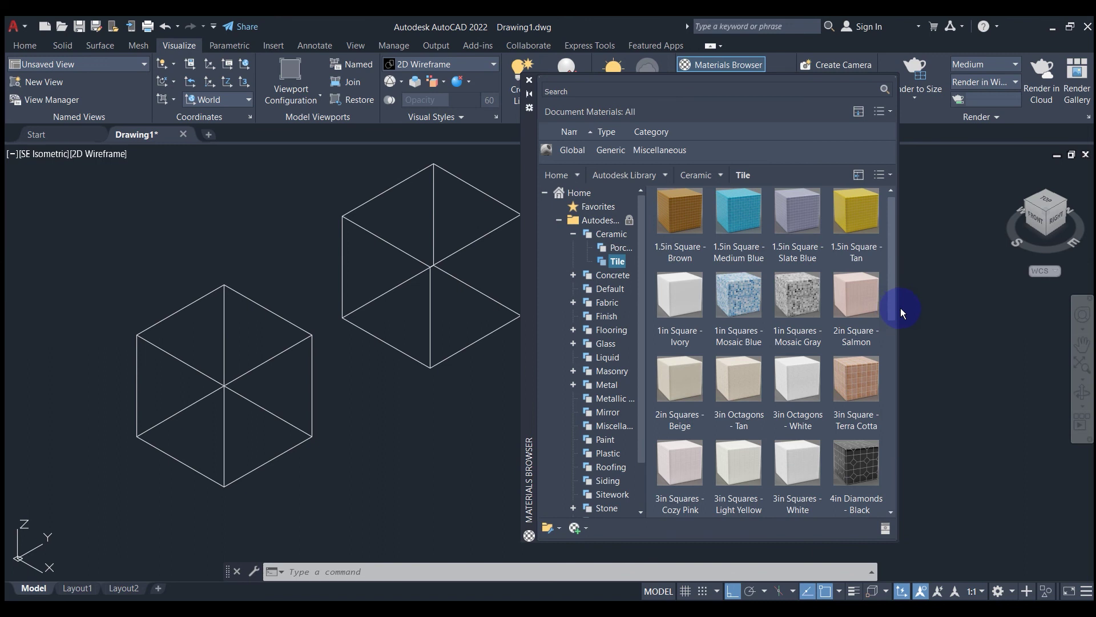
pyautogui.moveTo(900, 309); pyautogui.dragTo(969, 309)
pyautogui.click(964, 172)
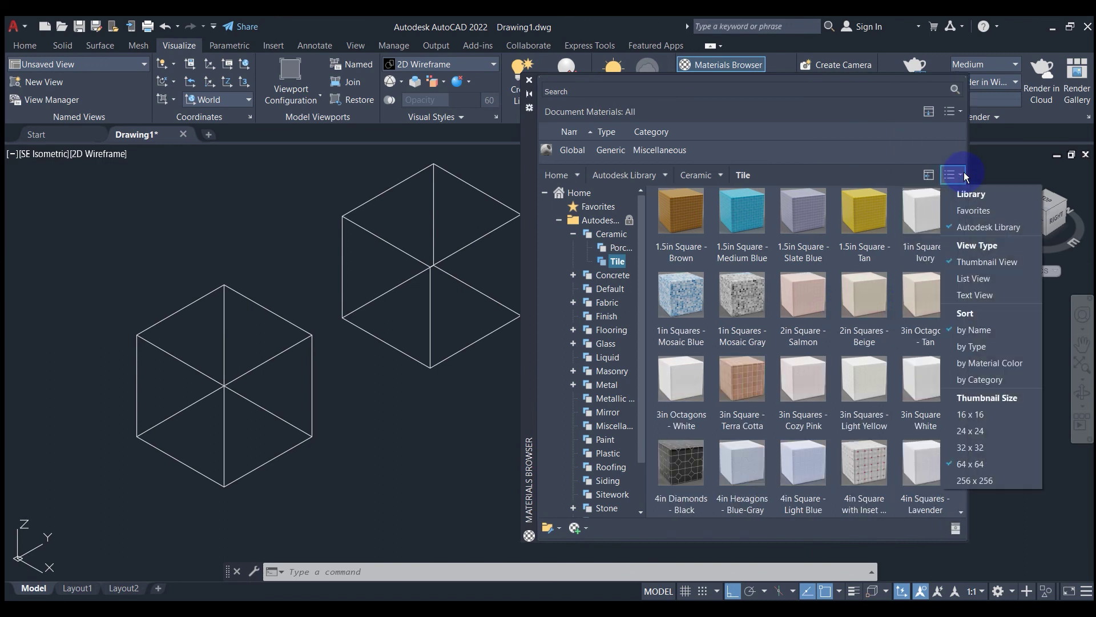
pyautogui.click(981, 480)
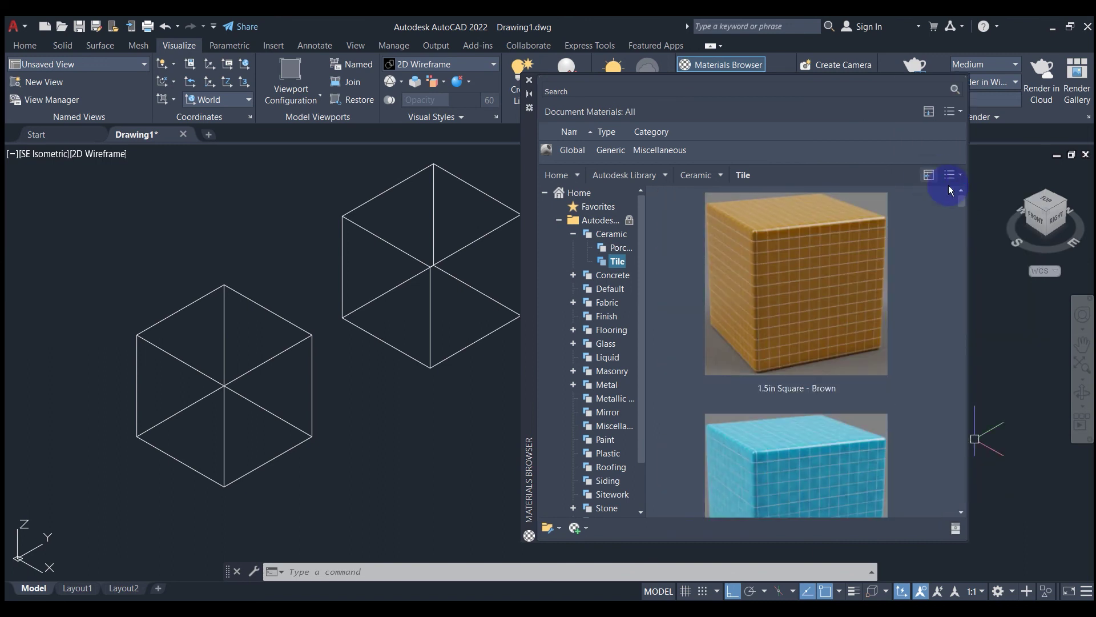
pyautogui.moveTo(961, 201); pyautogui.dragTo(970, 333)
# Step: Browse the Metal > Aluminum library materials, scrolling through the thumbnail list
pyautogui.click(577, 390)
pyautogui.click(573, 386)
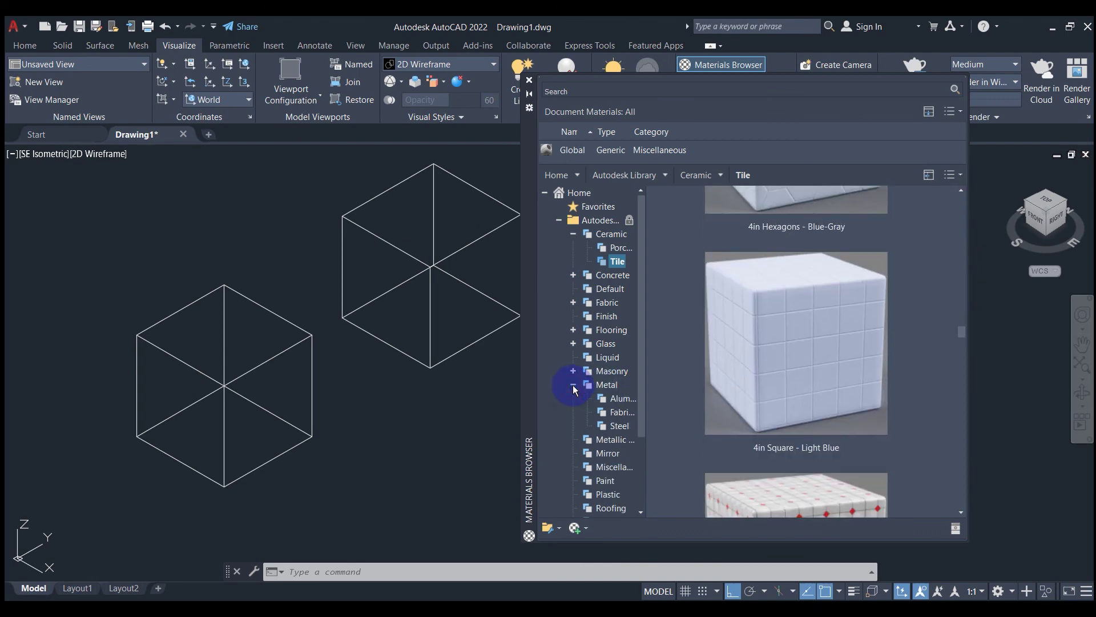
pyautogui.click(626, 404)
pyautogui.scroll(-3, 846, 340)
pyautogui.scroll(-3, 845, 346)
pyautogui.scroll(-2, 844, 348)
pyautogui.scroll(-2, 845, 347)
pyautogui.scroll(-2, 845, 347)
pyautogui.scroll(-2, 844, 348)
pyautogui.scroll(2, 844, 347)
pyautogui.scroll(2, 844, 348)
pyautogui.scroll(2, 844, 349)
pyautogui.scroll(2, 844, 349)
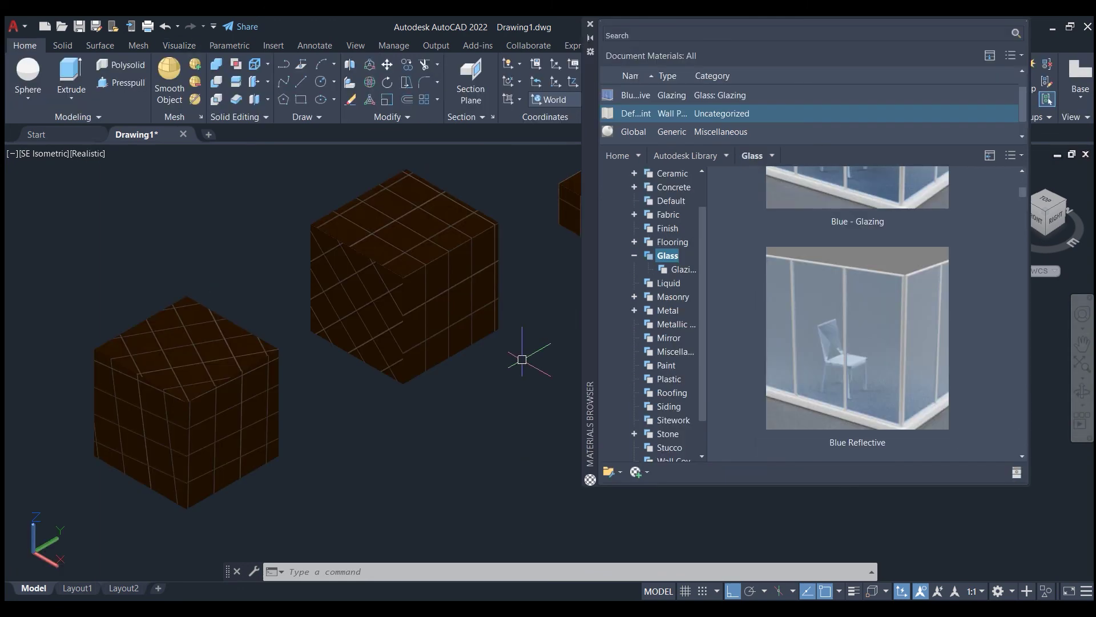